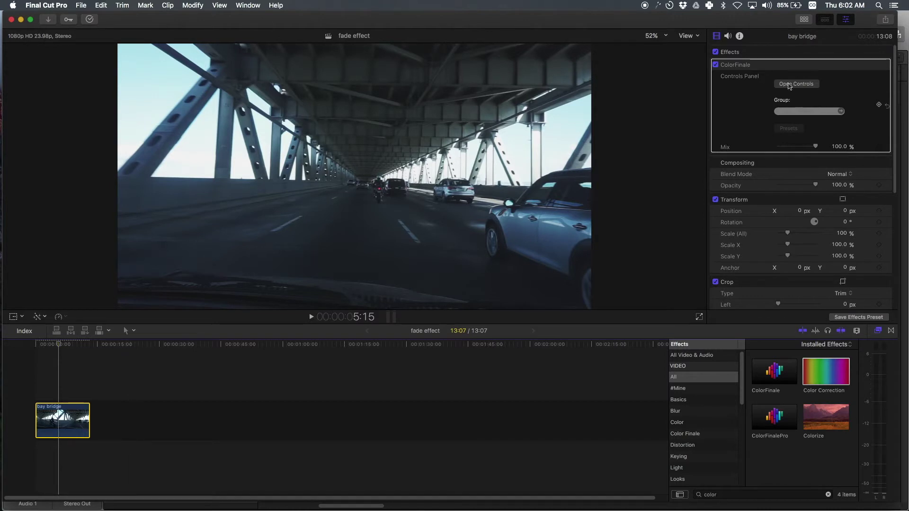
- Replace the bay bridge clip's old ColorFinale grade with a fresh ColorFinale effect and open its grading window
{"action": "left_click", "coordinate": [753, 69]}
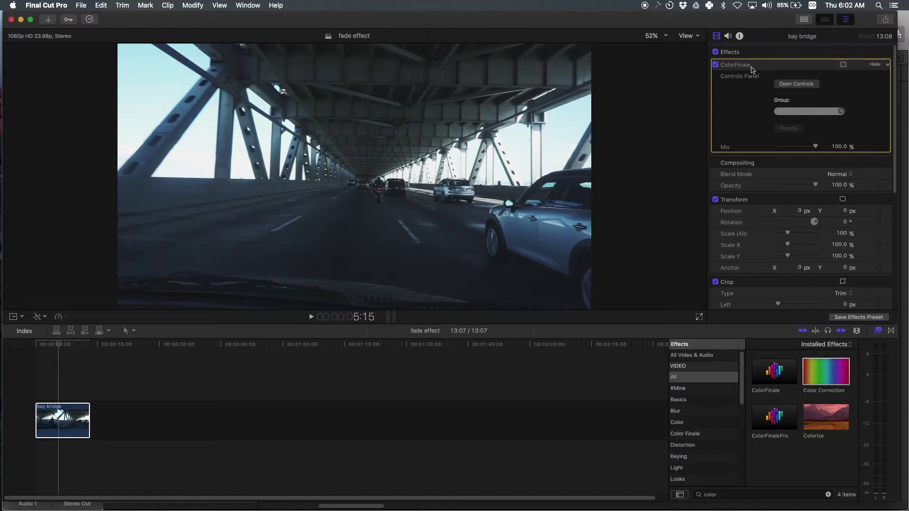
{"action": "key", "text": "Delete"}
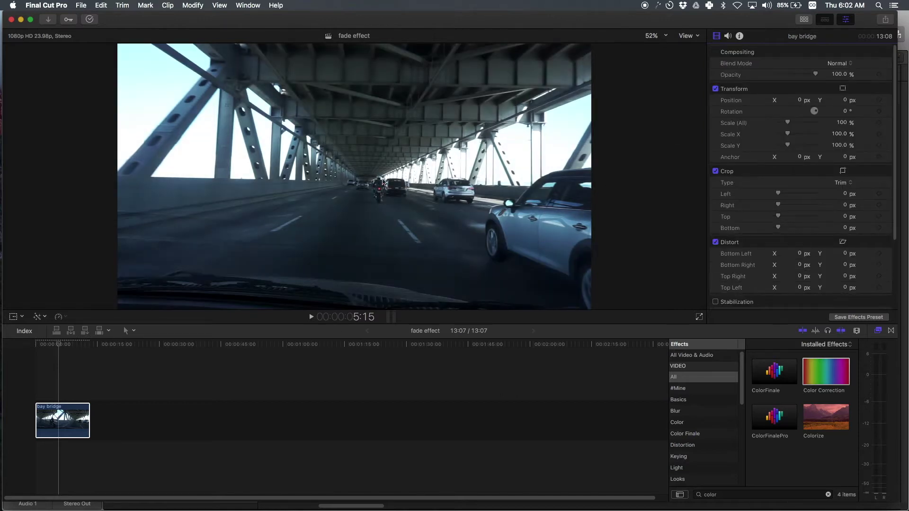
{"action": "left_click", "coordinate": [86, 412]}
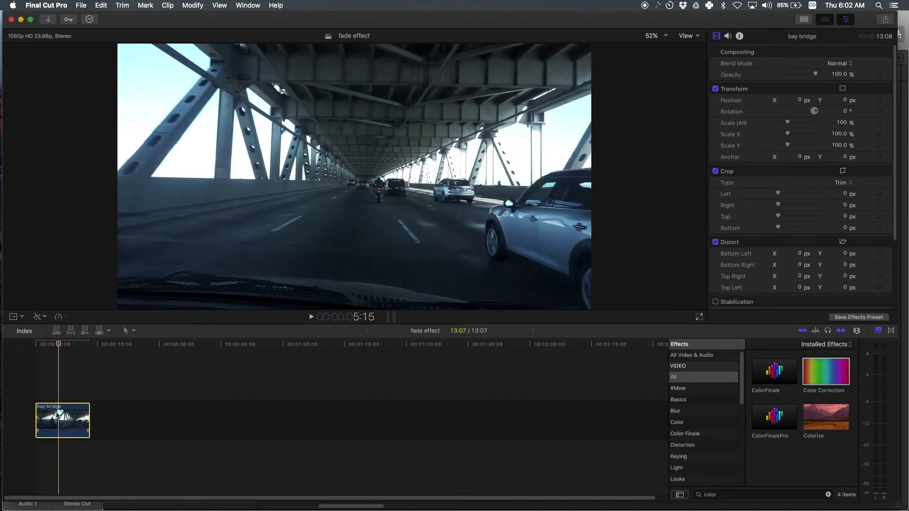
{"action": "left_click_drag", "start_coordinate": [776, 374], "coordinate": [60, 435]}
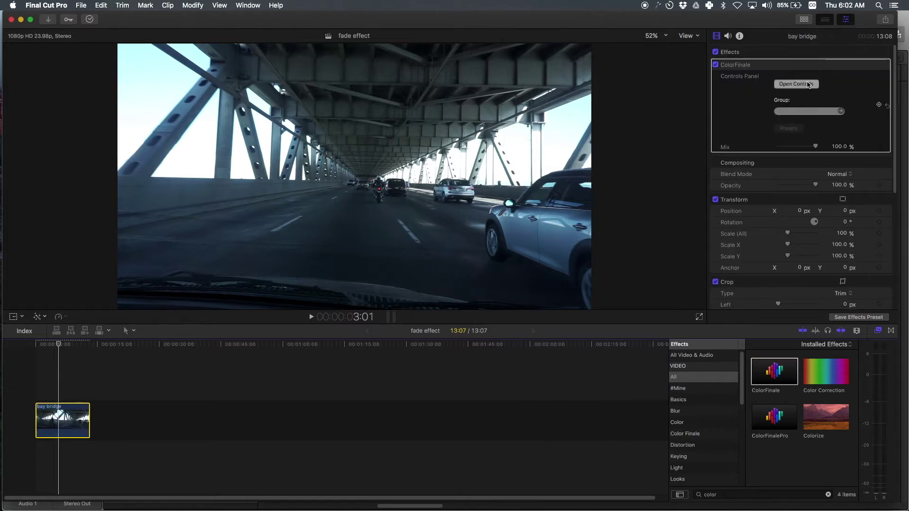
{"action": "left_click", "coordinate": [808, 84]}
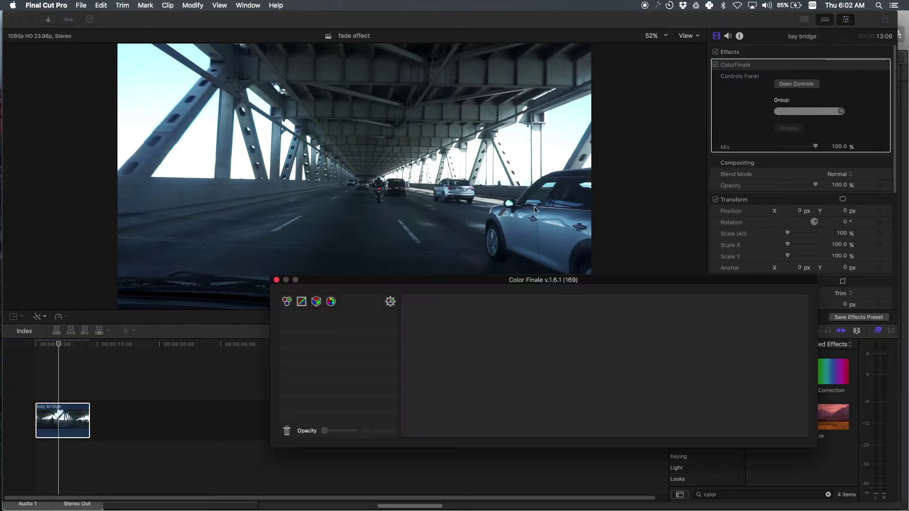
- Add a Color Wheels layer, show the luma waveform, and set Gain to -0.09 and Gamma to -0.02
{"action": "left_click", "coordinate": [288, 302]}
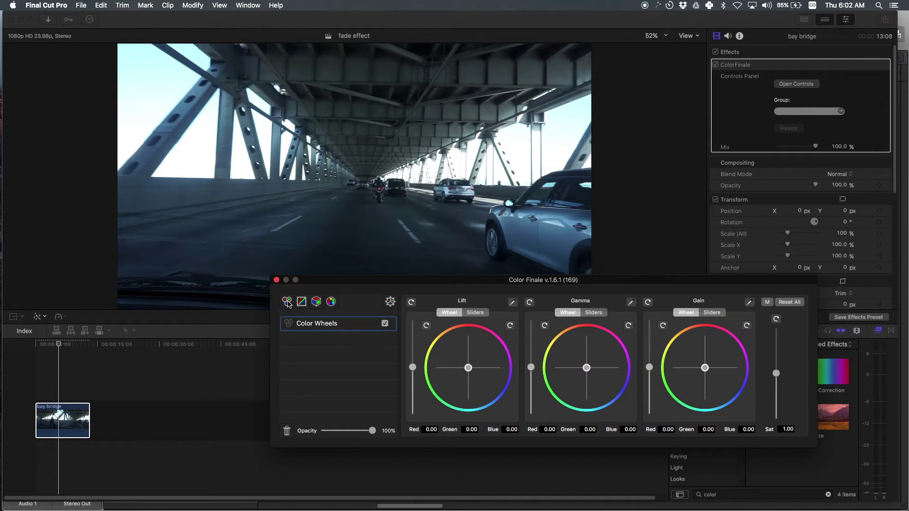
{"action": "key", "text": "super+7"}
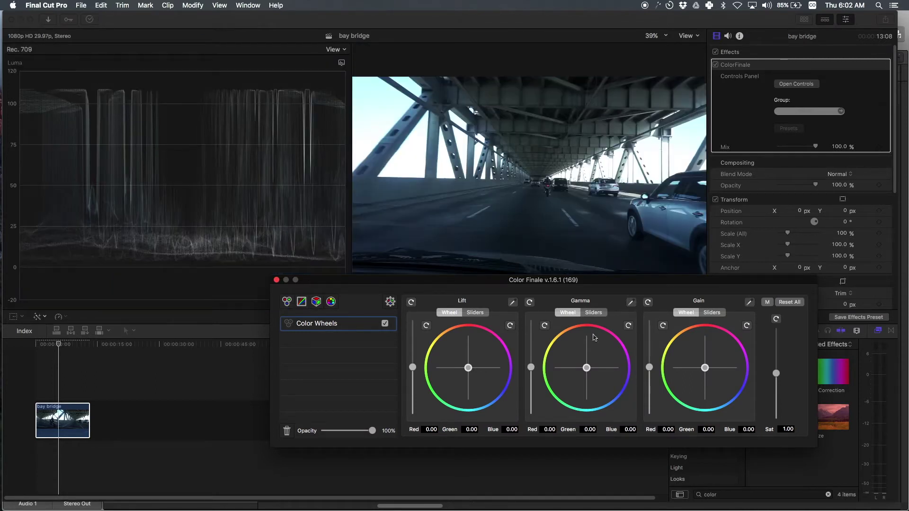
{"action": "left_click_drag", "start_coordinate": [653, 369], "coordinate": [651, 376]}
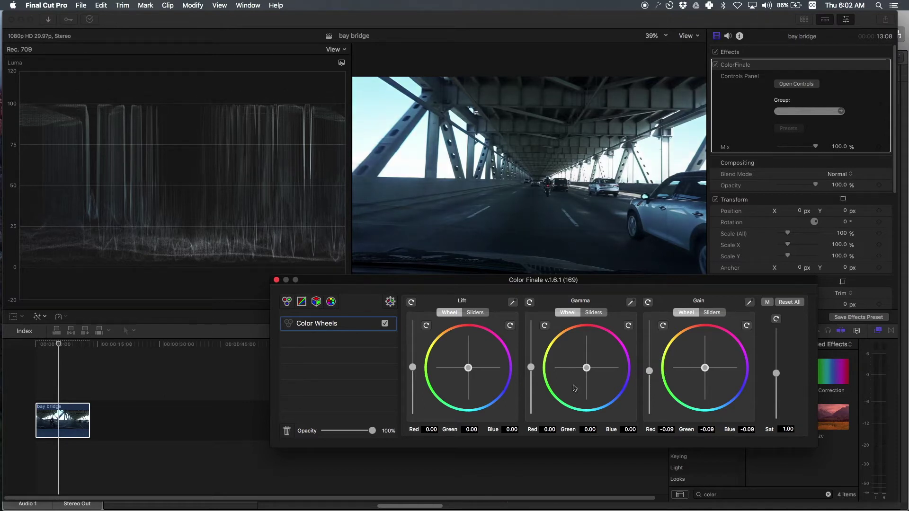
{"action": "left_click_drag", "start_coordinate": [532, 370], "coordinate": [533, 371]}
{"action": "left_click", "coordinate": [532, 371]}
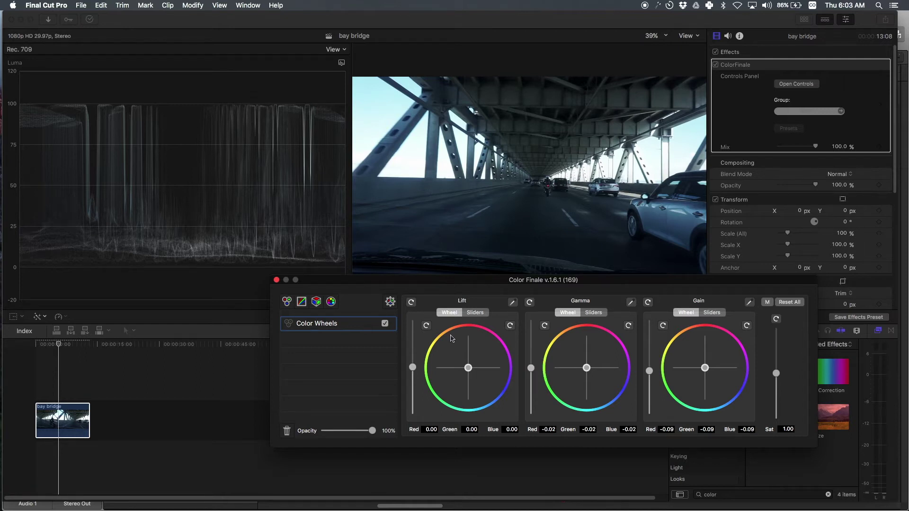
- Add a Curves layer with three Master Curve points and a slightly lifted black point
{"action": "left_click", "coordinate": [302, 303]}
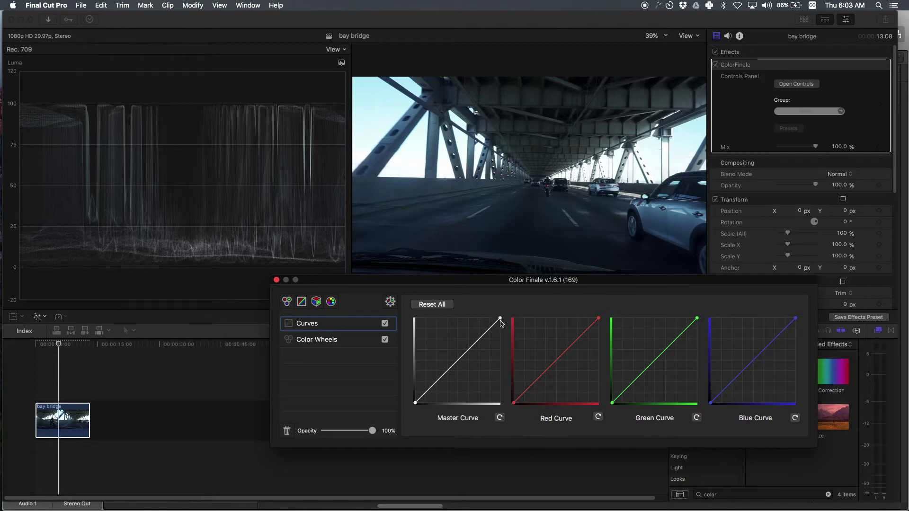
{"action": "left_click", "coordinate": [436, 384]}
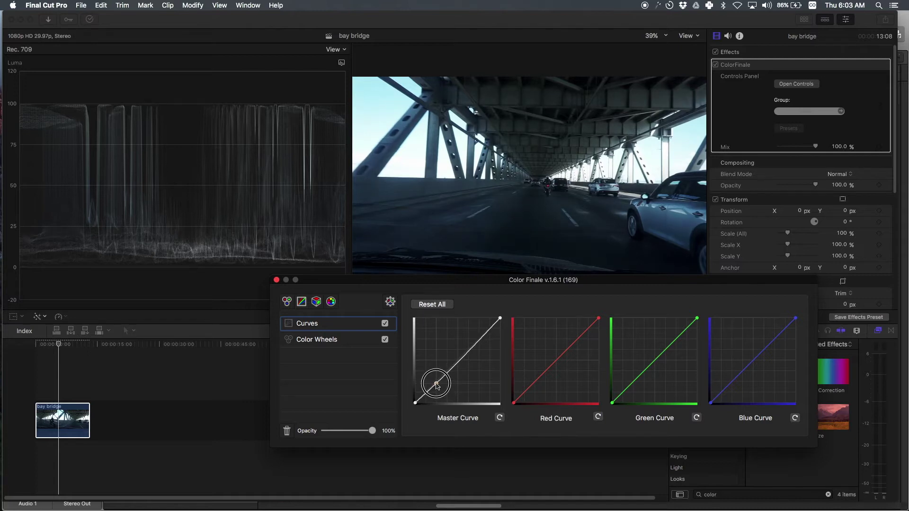
{"action": "left_click", "coordinate": [458, 359]}
{"action": "left_click", "coordinate": [481, 337]}
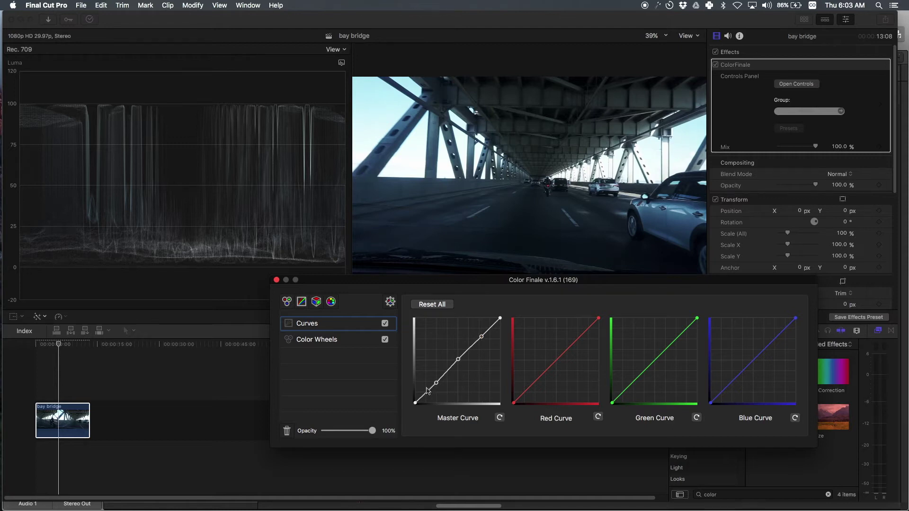
{"action": "left_click_drag", "start_coordinate": [415, 406], "coordinate": [416, 395]}
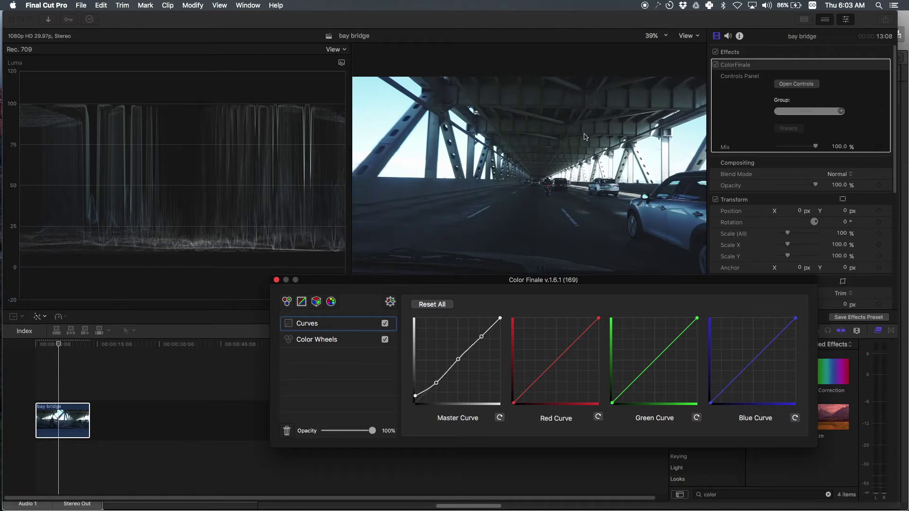
- Hide the scopes, compare the Curves layer on and off, and lower the Master Curve's white point
{"action": "key", "text": "cmd+7"}
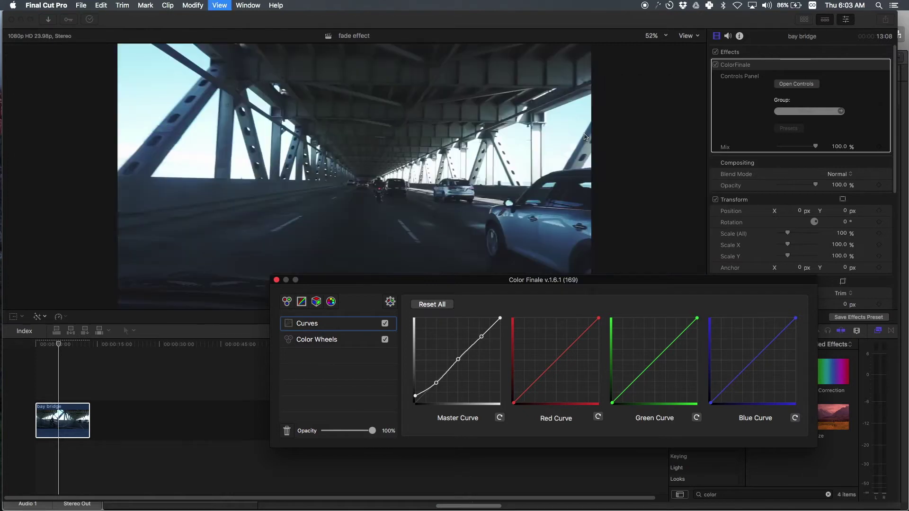
{"action": "left_click_drag", "start_coordinate": [509, 284], "coordinate": [483, 292]}
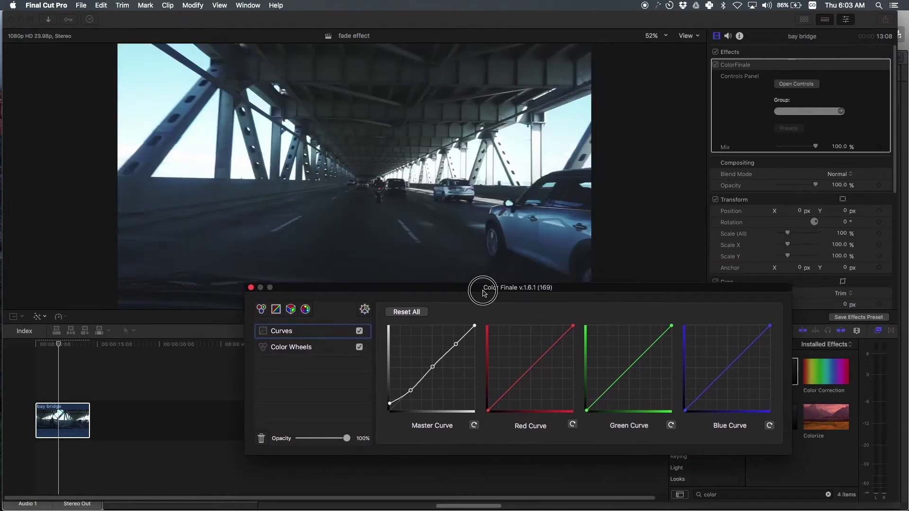
{"action": "left_click", "coordinate": [358, 332]}
{"action": "left_click", "coordinate": [359, 332]}
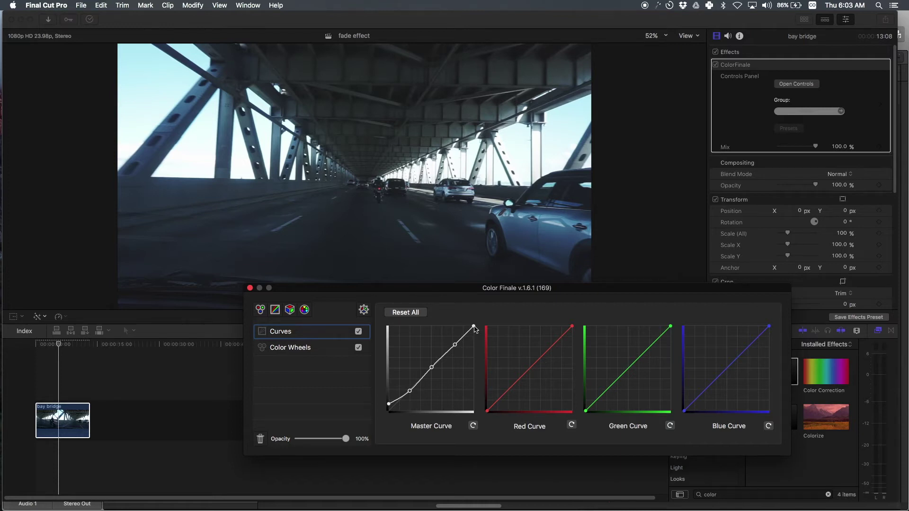
{"action": "left_click_drag", "start_coordinate": [474, 326], "coordinate": [477, 337]}
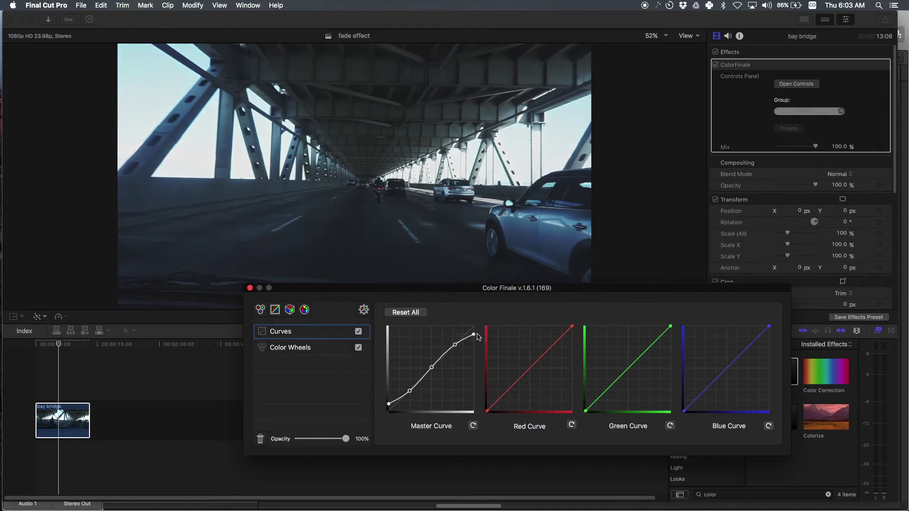
{"action": "left_click", "coordinate": [389, 405]}
- Lift the blacks, set Color Finale opacity to 83%, close the window, and duplicate the clip after the original
{"action": "left_click_drag", "start_coordinate": [389, 405], "coordinate": [381, 394]}
{"action": "left_click", "coordinate": [345, 459]}
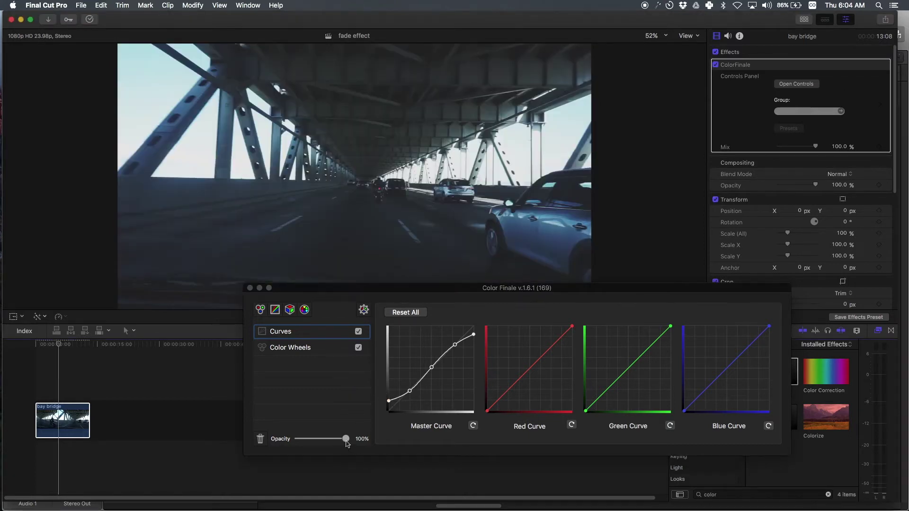
{"action": "mouse_move", "coordinate": [346, 441]}
{"action": "left_mouse_down"}
{"action": "mouse_move", "coordinate": [320, 443]}
{"action": "mouse_move", "coordinate": [340, 439]}
{"action": "left_mouse_up"}
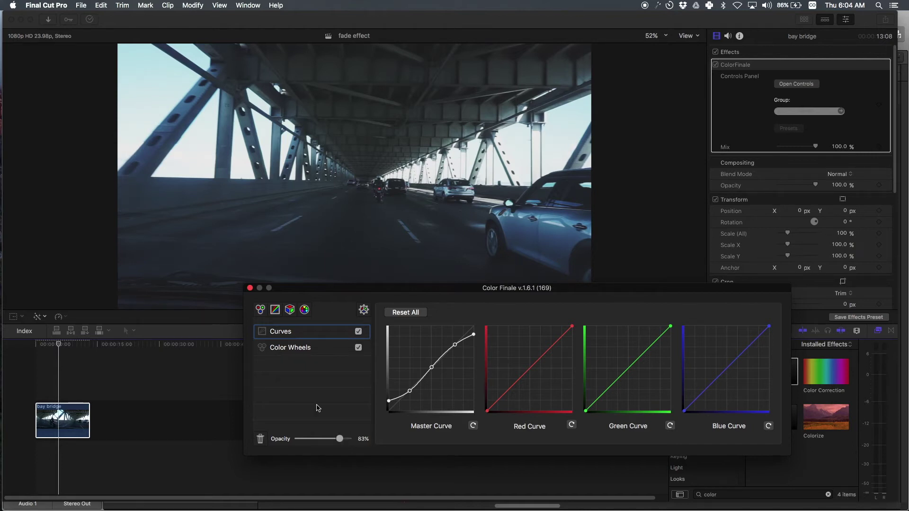
{"action": "left_click", "coordinate": [250, 289]}
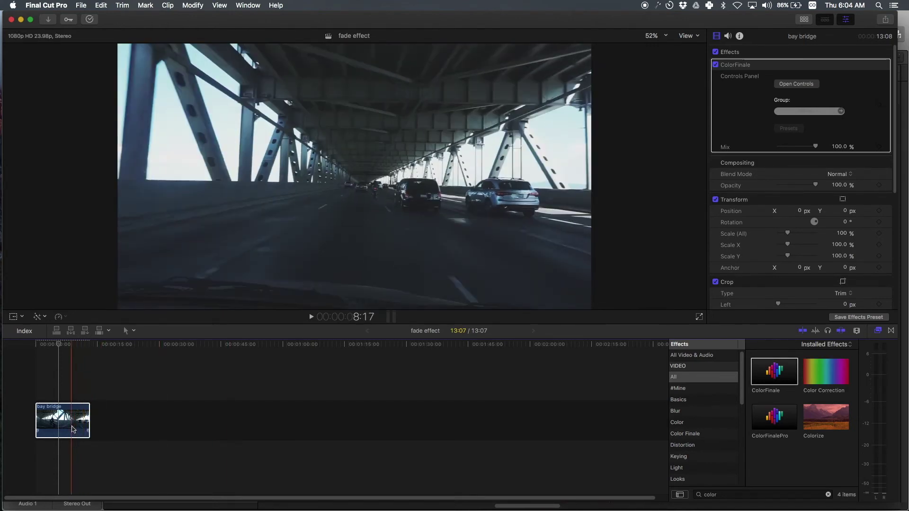
{"action": "left_click_drag", "start_coordinate": [72, 430], "coordinate": [119, 401]}
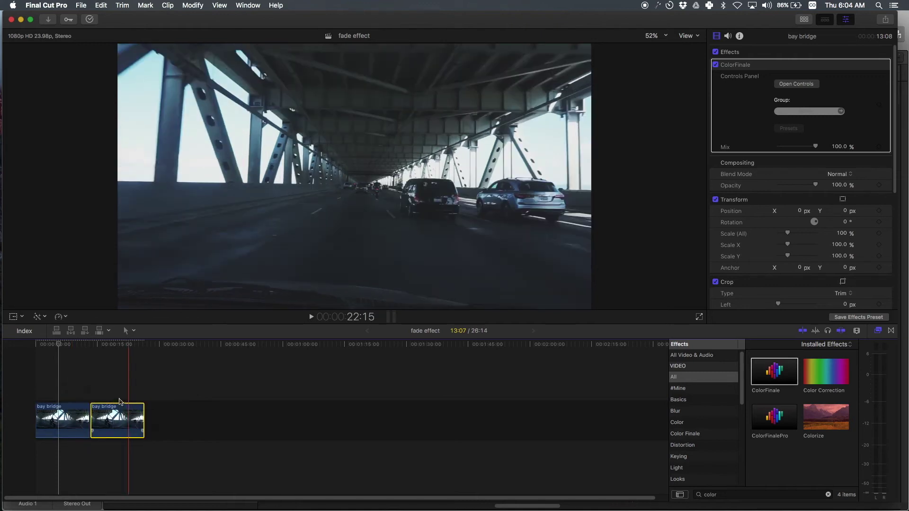
- On the duplicate clip, replace the ColorFinale effect with a Color Correction effect
{"action": "left_click", "coordinate": [112, 381]}
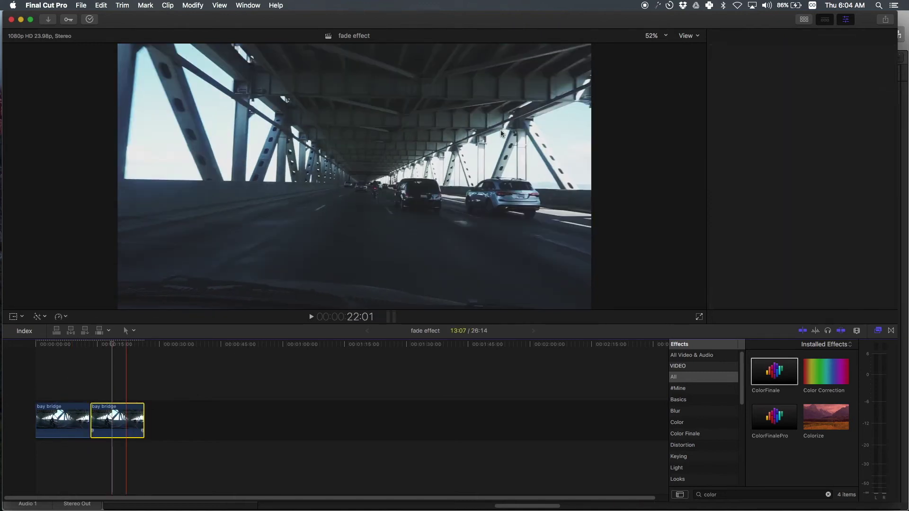
{"action": "left_click", "coordinate": [751, 64]}
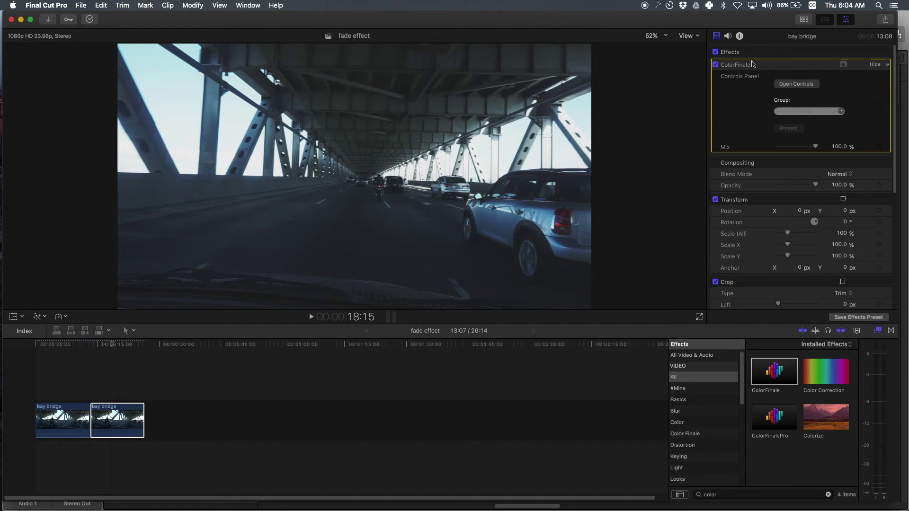
{"action": "key", "text": "Delete"}
{"action": "key", "text": "s"}
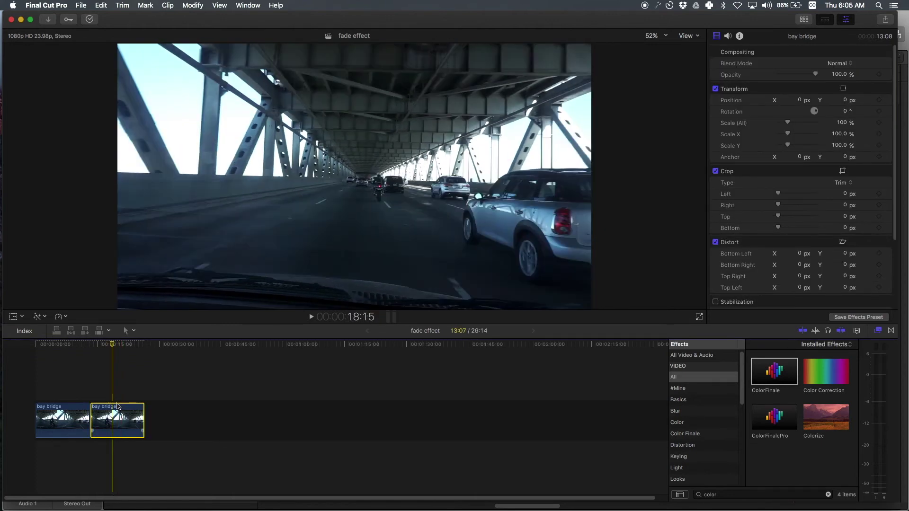
{"action": "left_click_drag", "start_coordinate": [826, 371], "coordinate": [120, 413]}
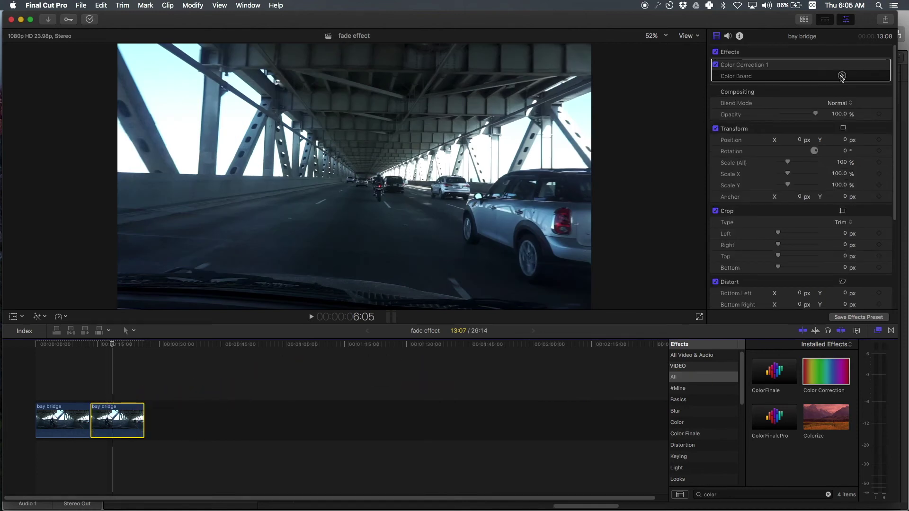
- Lower the Color Board Highlights exposure to -4% with the luma waveform showing
{"action": "left_click", "coordinate": [841, 76]}
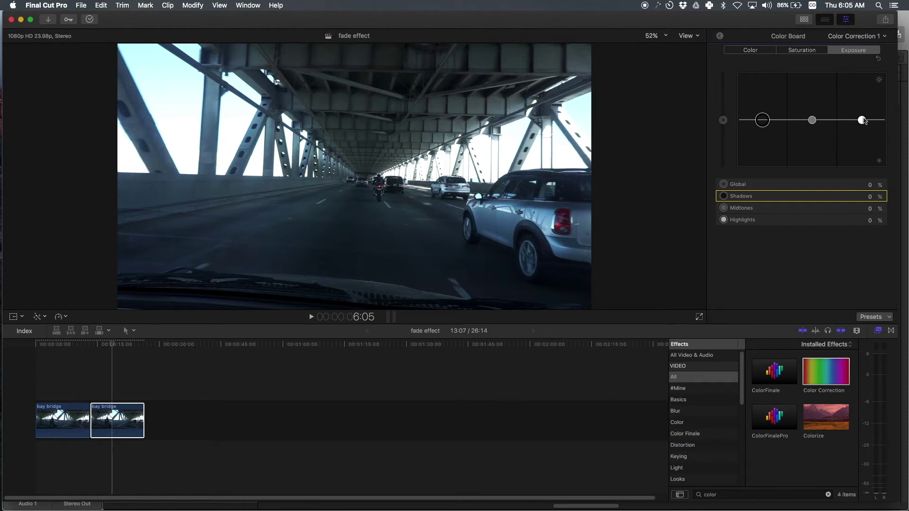
{"action": "key", "text": "super+7"}
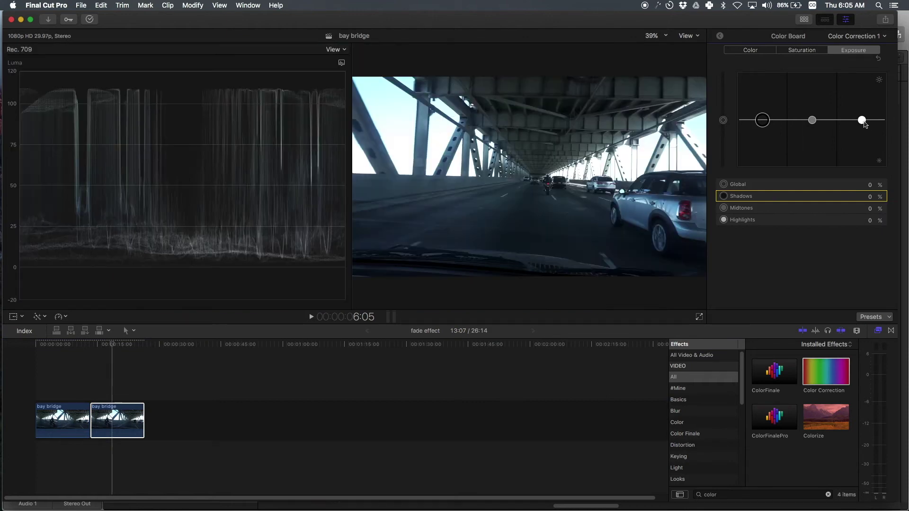
{"action": "left_click_drag", "start_coordinate": [860, 123], "coordinate": [813, 124]}
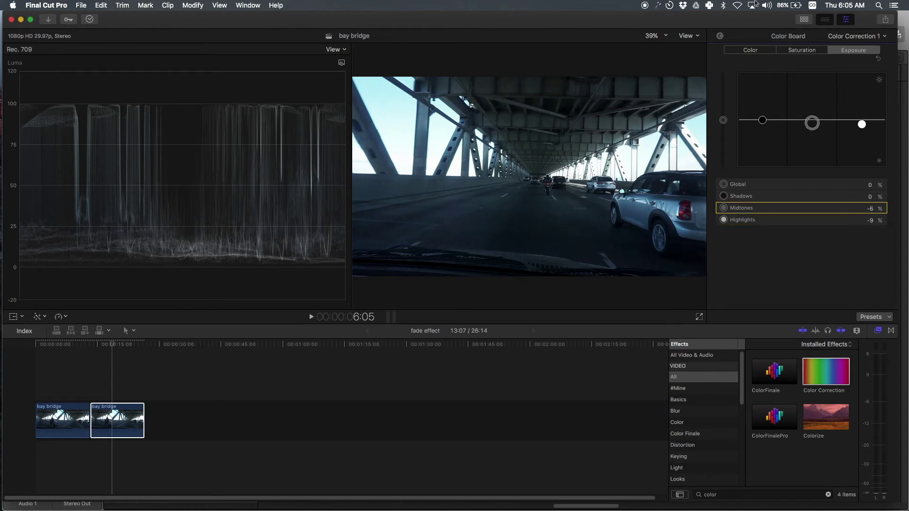
- Stack a second Color Correction on the duplicate clip and hide the video scopes
{"action": "left_click", "coordinate": [839, 40]}
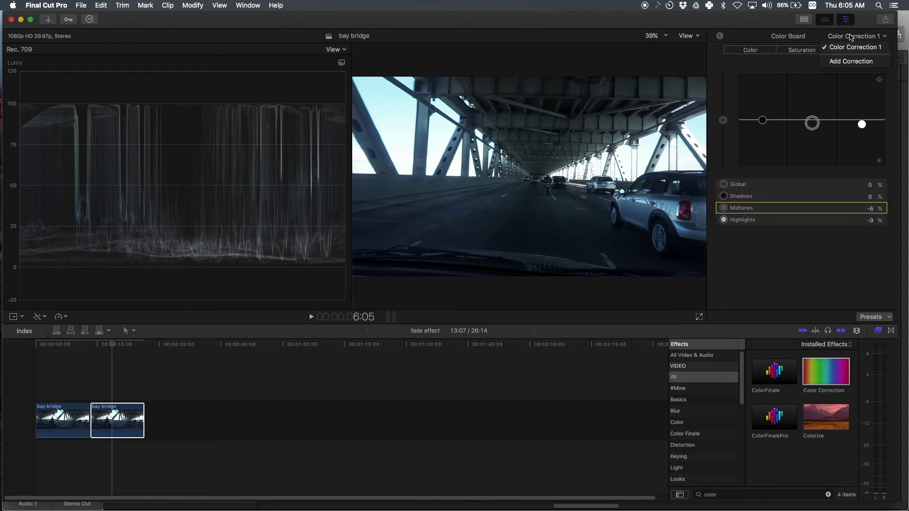
{"action": "left_click", "coordinate": [858, 62]}
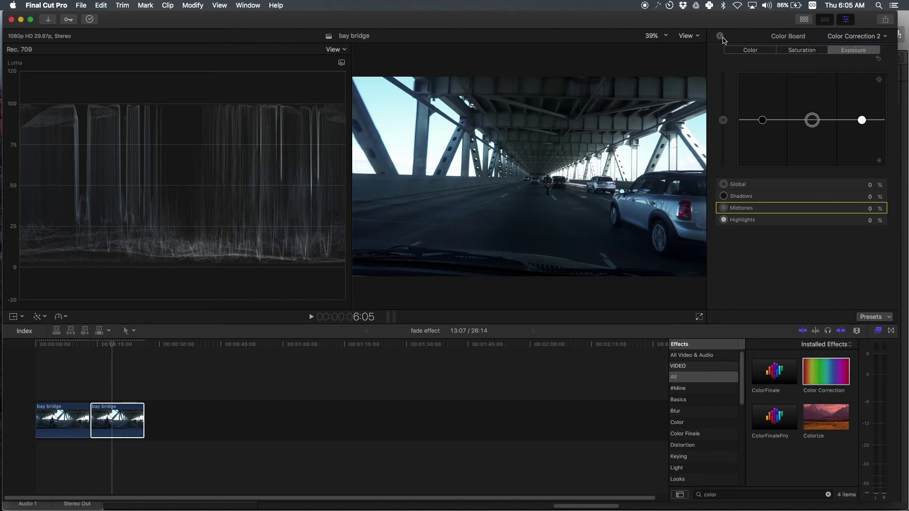
{"action": "key", "text": "super+6"}
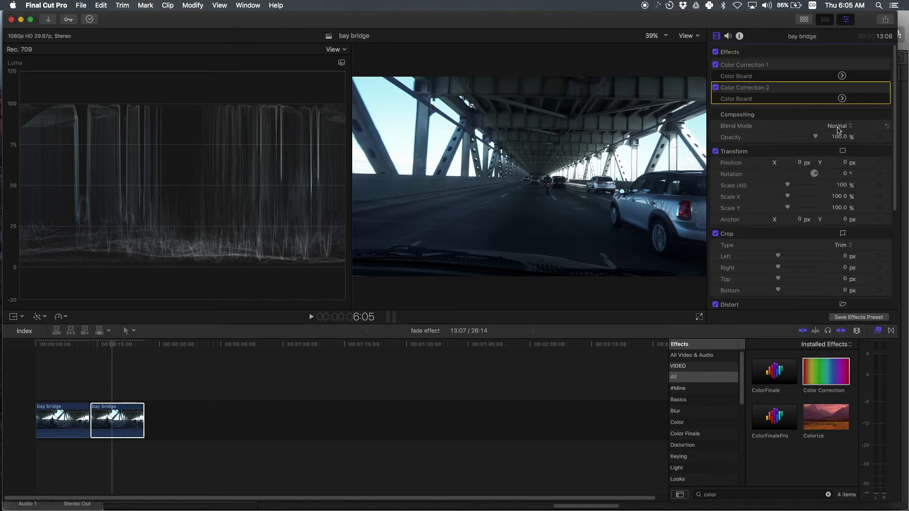
{"action": "key", "text": "super+7"}
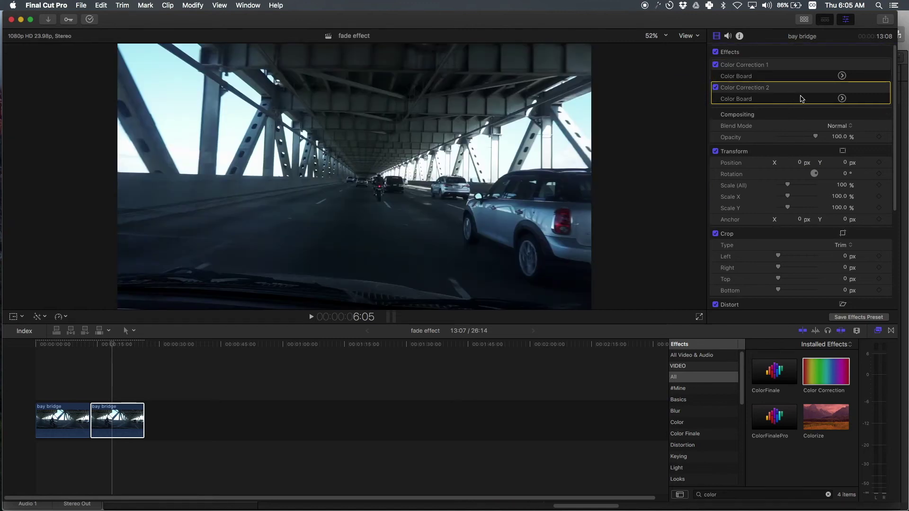
- Open Color Correction 2's exposure controls, try a slight Shadows lift, then reset exposure to 0%
{"action": "left_click", "coordinate": [842, 98]}
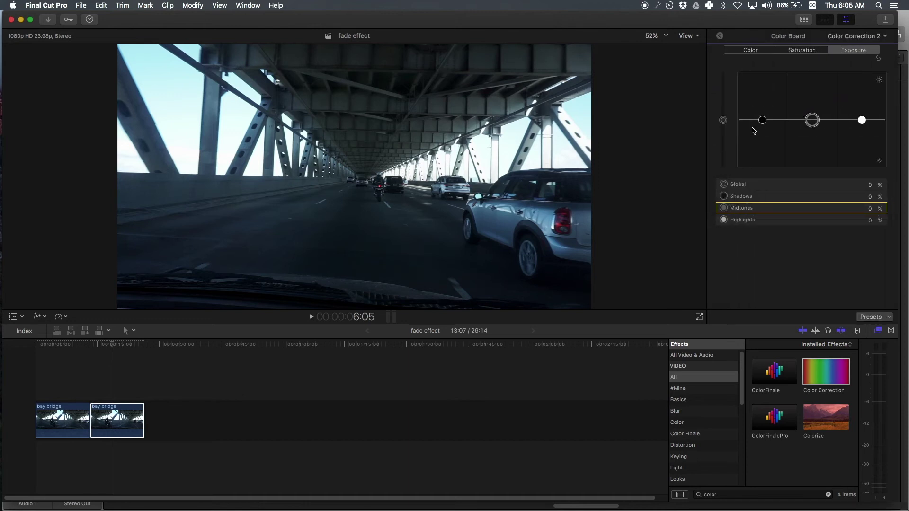
{"action": "left_click", "coordinate": [763, 121]}
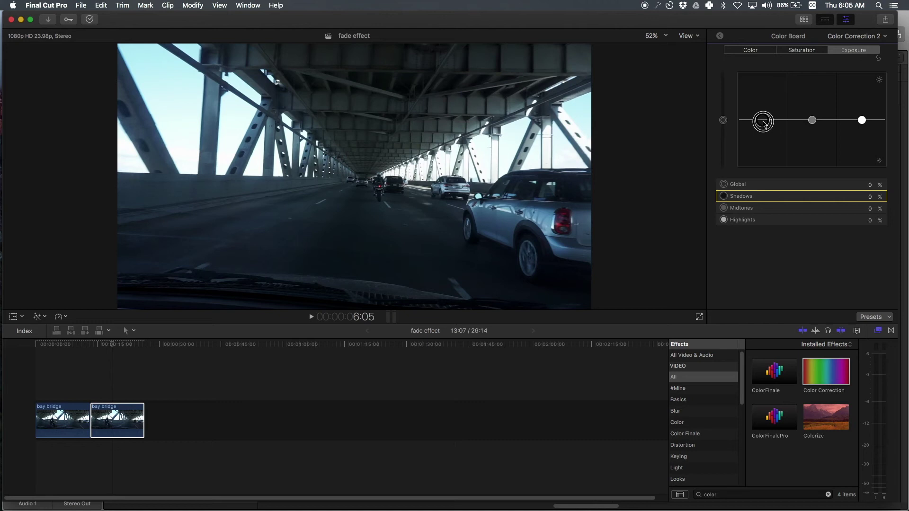
{"action": "left_click_drag", "start_coordinate": [764, 124], "coordinate": [764, 120]}
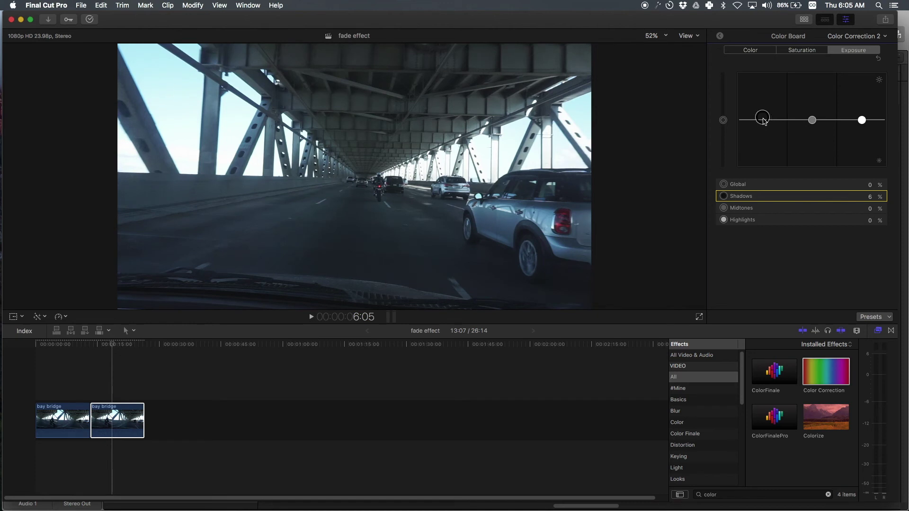
{"action": "left_click", "coordinate": [141, 416]}
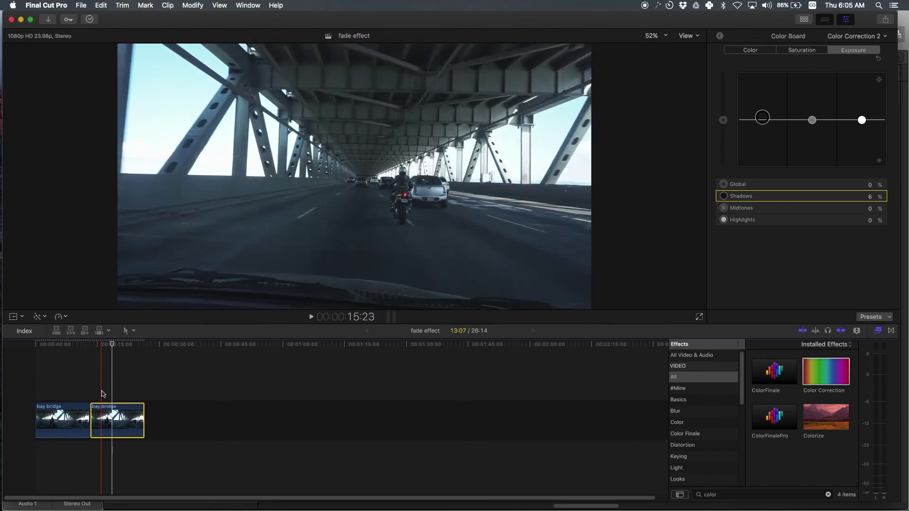
{"action": "left_click", "coordinate": [880, 58]}
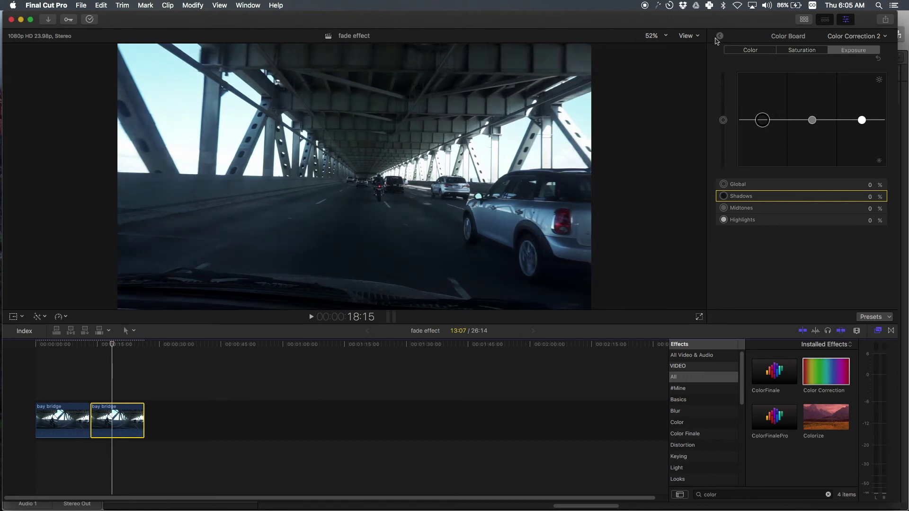
- Add a colour mask to Color Correction 2 sampled from the dark road shadows
{"action": "key", "text": "super+6"}
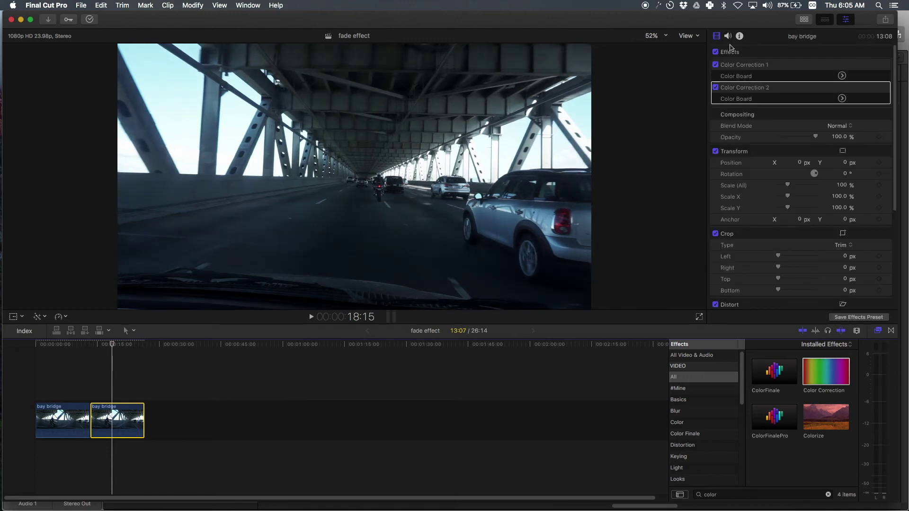
{"action": "left_click", "coordinate": [843, 88]}
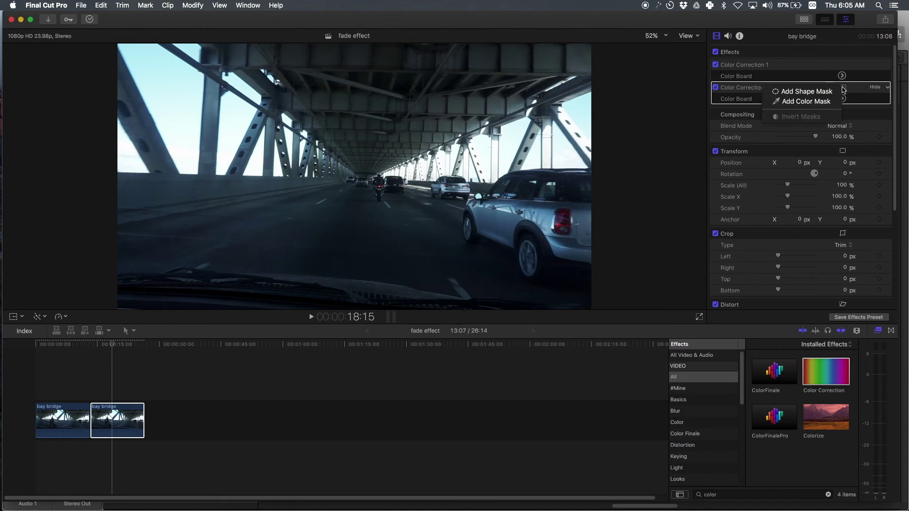
{"action": "left_click", "coordinate": [824, 102]}
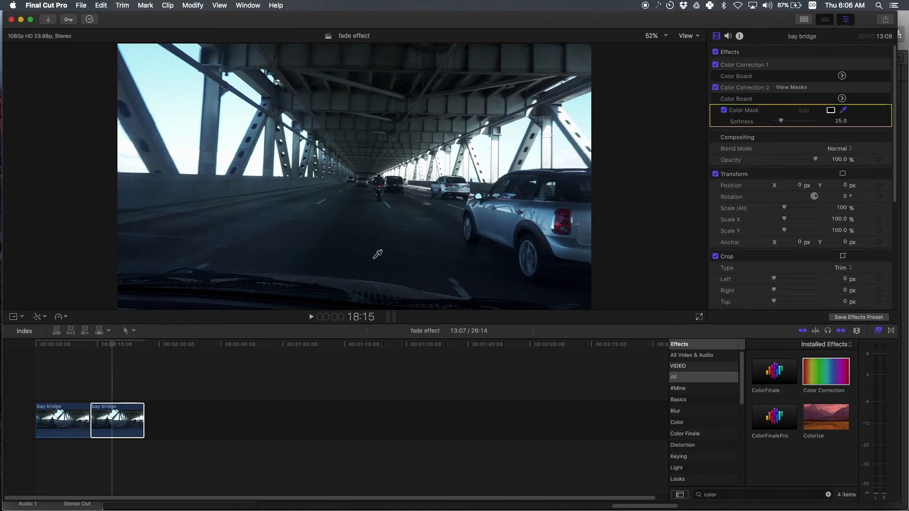
{"action": "left_click_drag", "start_coordinate": [374, 257], "coordinate": [371, 255]}
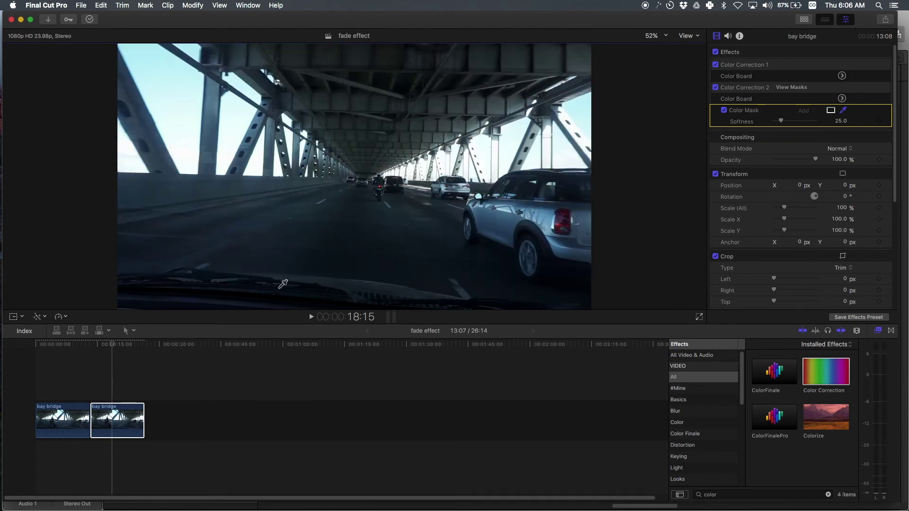
{"action": "left_click_drag", "start_coordinate": [264, 290], "coordinate": [264, 290]}
- Preview the colour mask in black and white, then restore the normal viewer
{"action": "mouse_move", "coordinate": [800, 87]}
{"action": "left_click", "coordinate": [800, 87]}
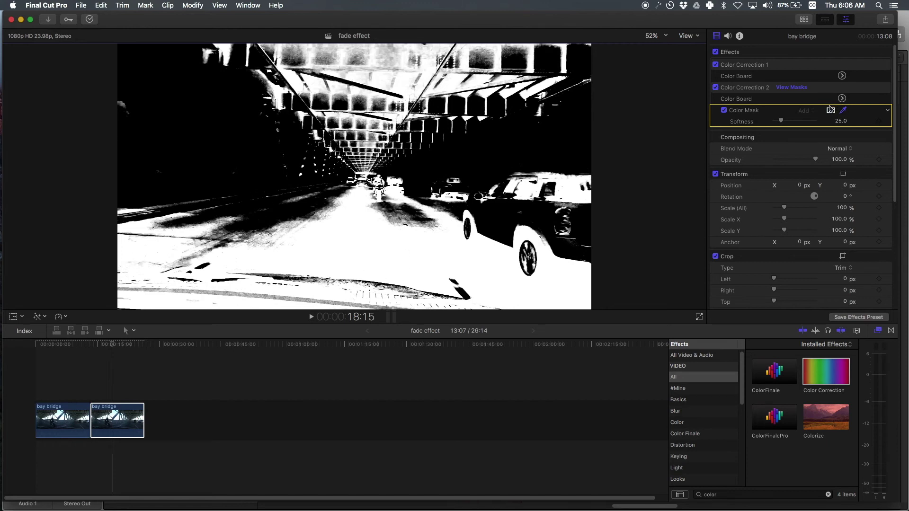
{"action": "left_click", "coordinate": [793, 87]}
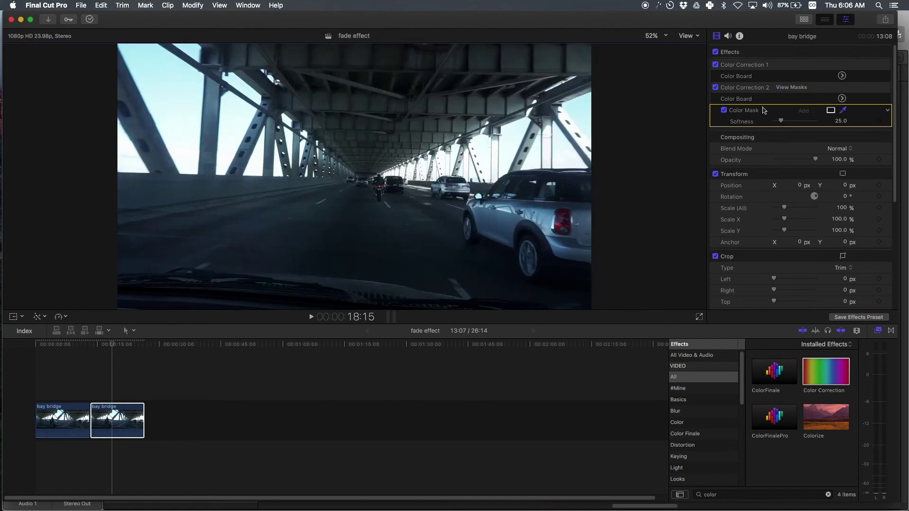
{"action": "left_click", "coordinate": [842, 98]}
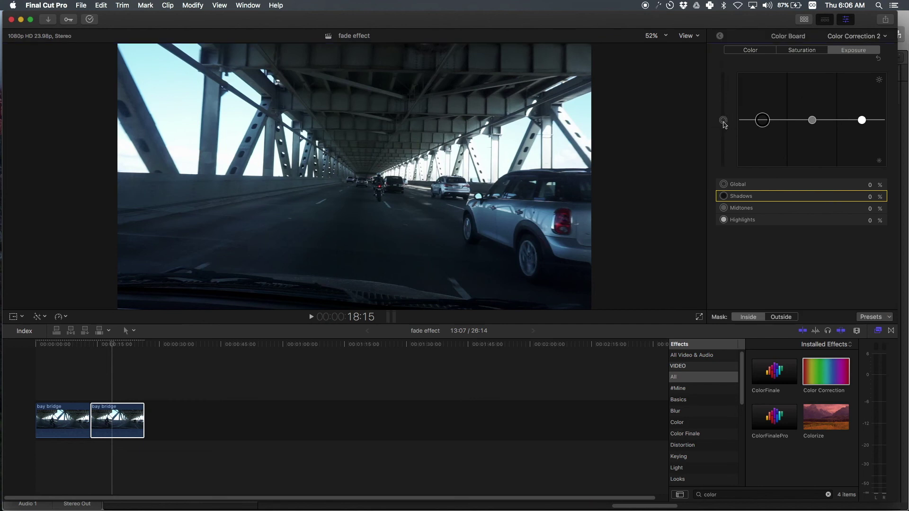
- Raise the Global exposure inside the mask and reselect the second clip at a later frame
{"action": "left_click", "coordinate": [723, 122]}
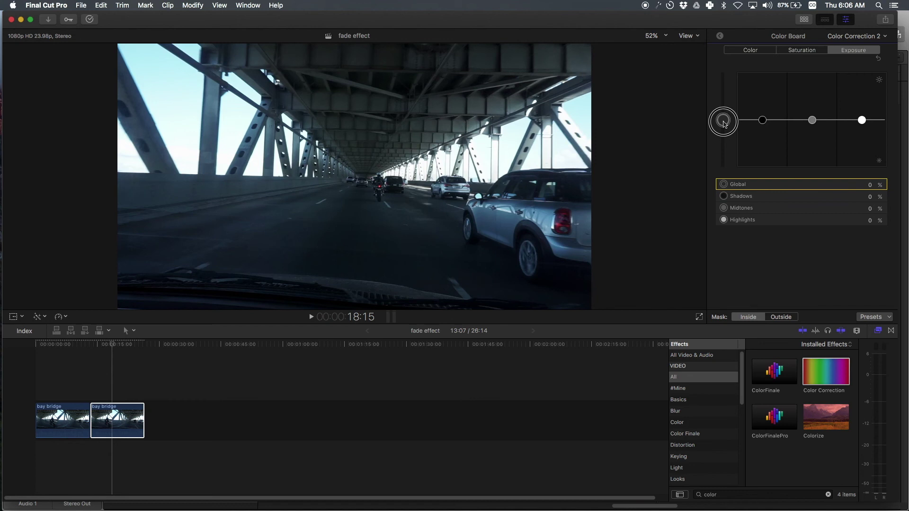
{"action": "left_click_drag", "start_coordinate": [723, 121], "coordinate": [725, 122]}
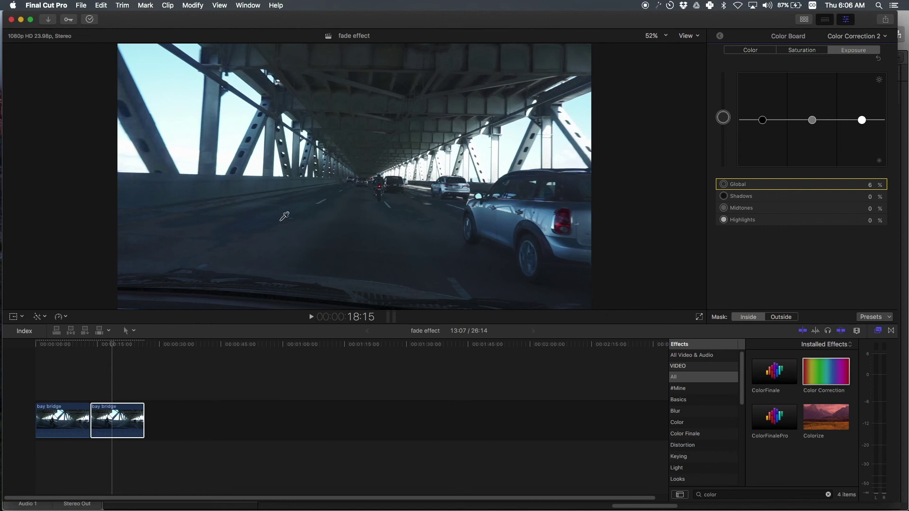
{"action": "left_click", "coordinate": [304, 379]}
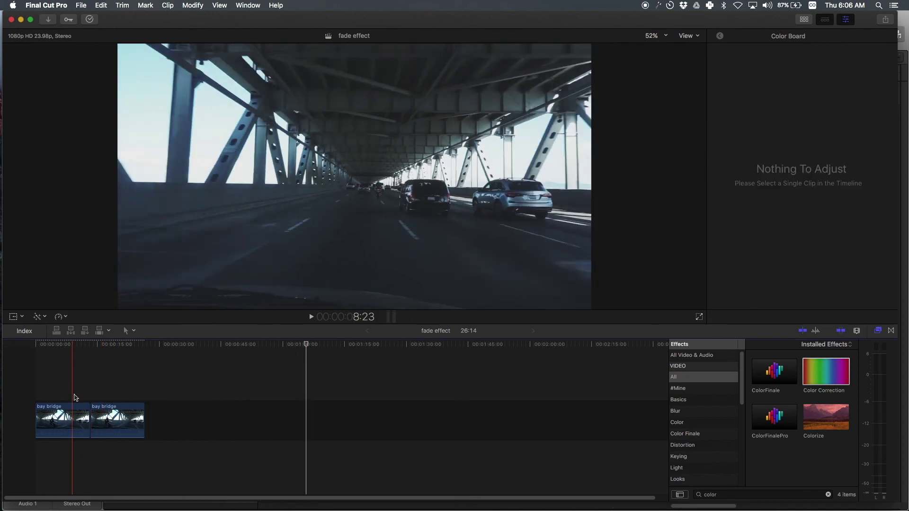
{"action": "left_click", "coordinate": [107, 414]}
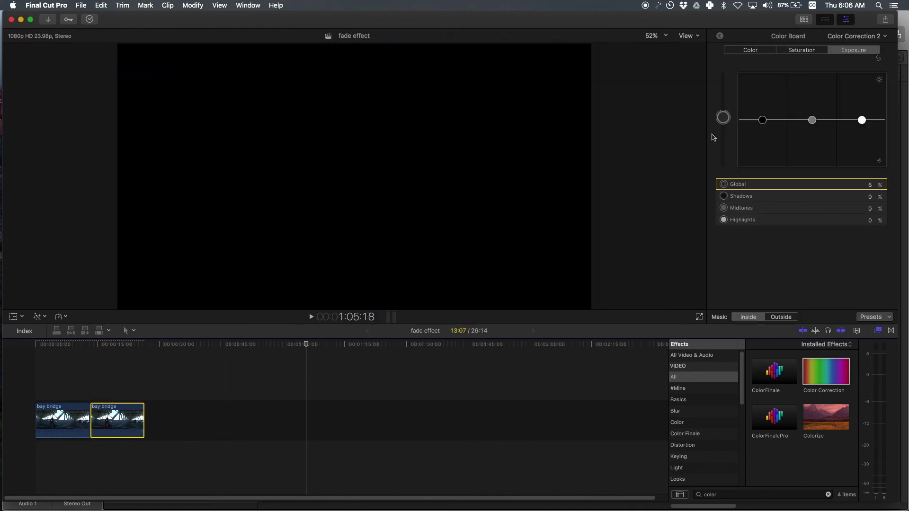
{"action": "left_click", "coordinate": [136, 356]}
{"action": "left_click", "coordinate": [117, 419]}
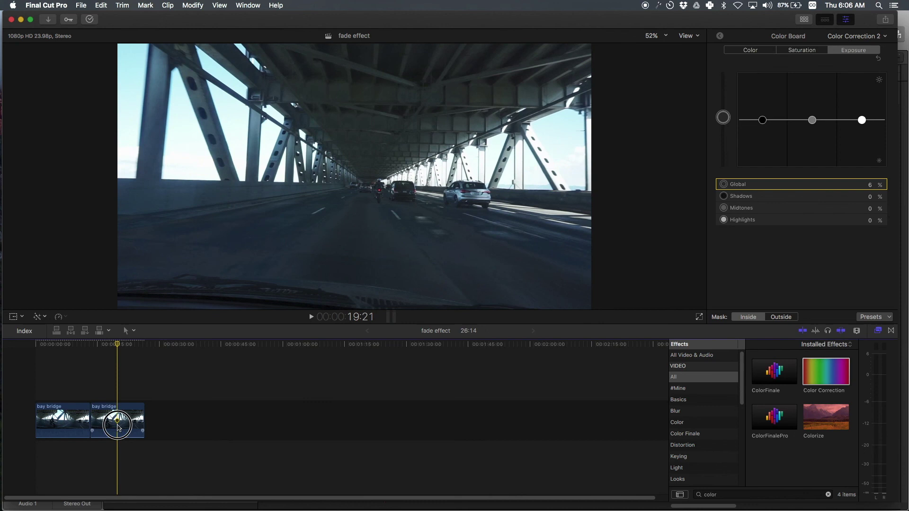
- Set Global exposure to 8% and resample the road shadows for the colour mask
{"action": "left_click", "coordinate": [724, 118]}
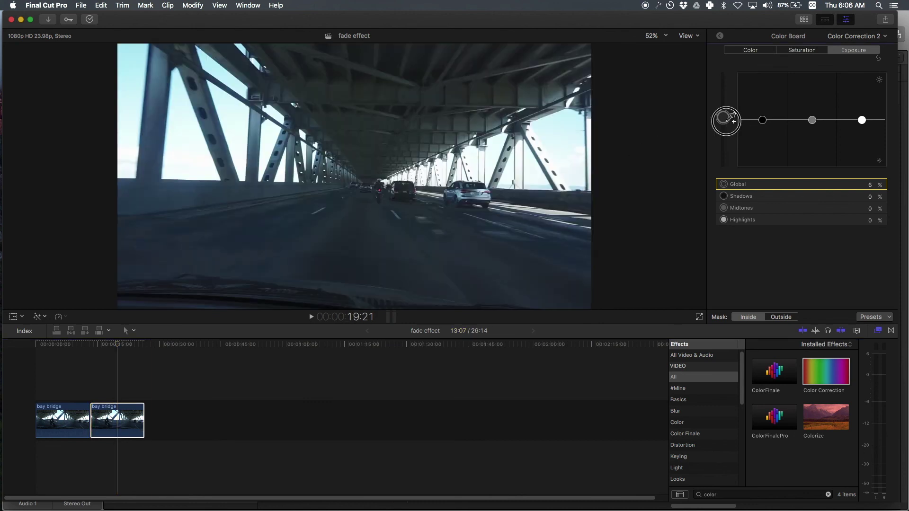
{"action": "left_click_drag", "start_coordinate": [728, 119], "coordinate": [727, 118]}
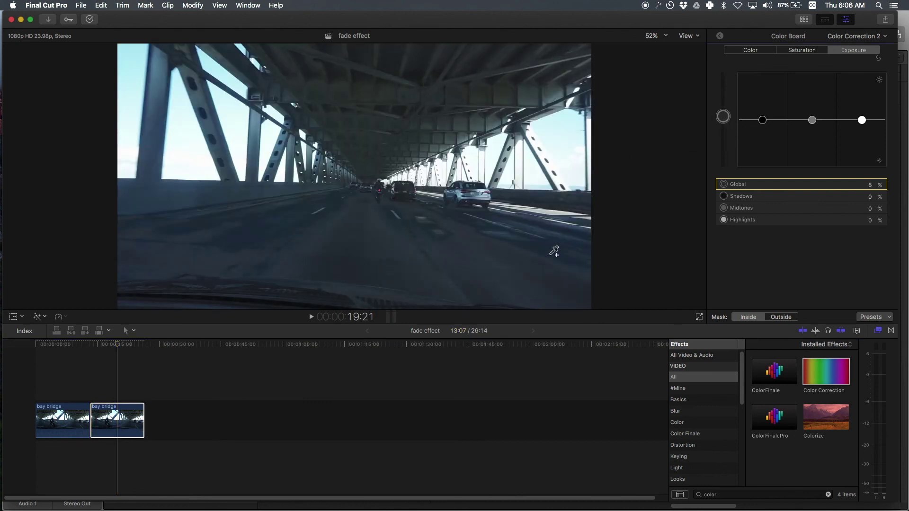
{"action": "left_click_drag", "start_coordinate": [550, 245], "coordinate": [545, 248]}
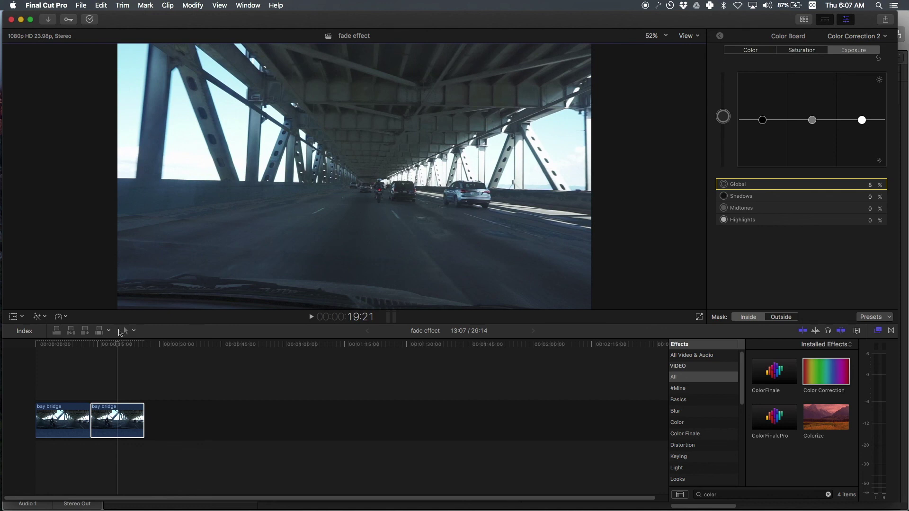
{"action": "left_click", "coordinate": [73, 338]}
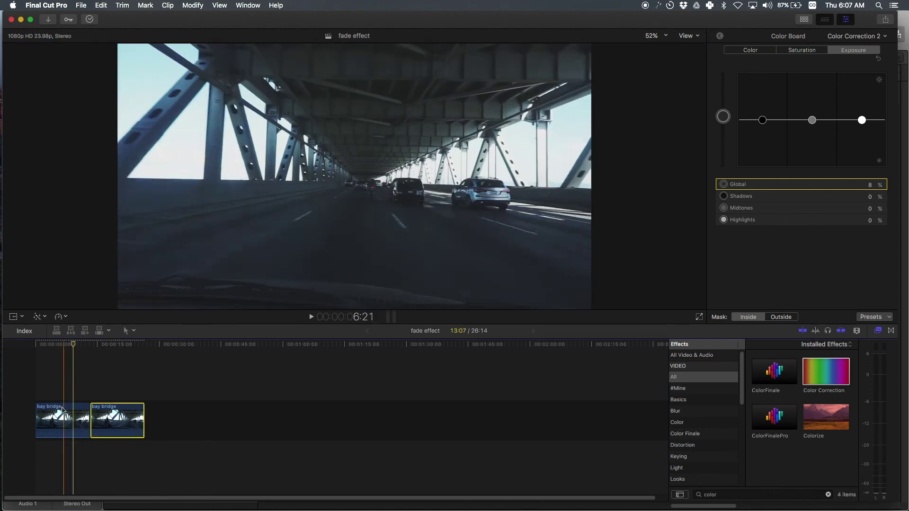
- Select the first bay bridge clip to compare it with the Color Board-graded duplicate
{"action": "left_click", "coordinate": [65, 418]}
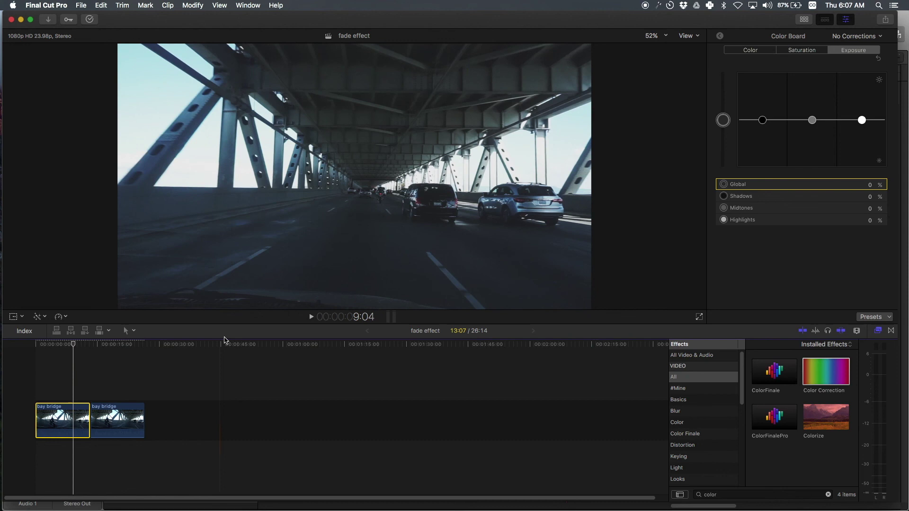